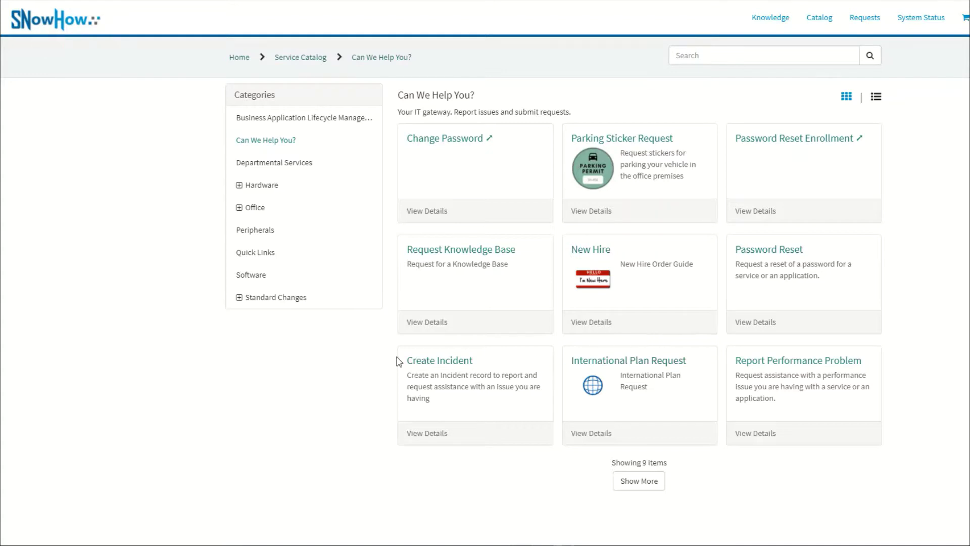
Step: Return to the portal home via the SNowHow logo, then switch to the System Administration home
{"action": "left_click", "coordinate": [46, 23]}
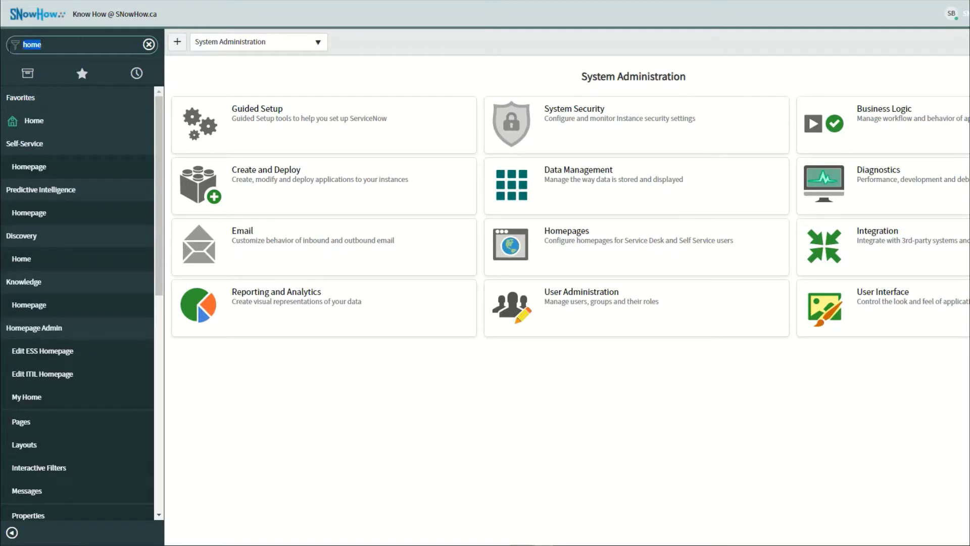
Step: Filter the navigator for 'portals', open the Service Portal record from Portals, and view its La Jolla theme
{"action": "type", "text": "portals"}
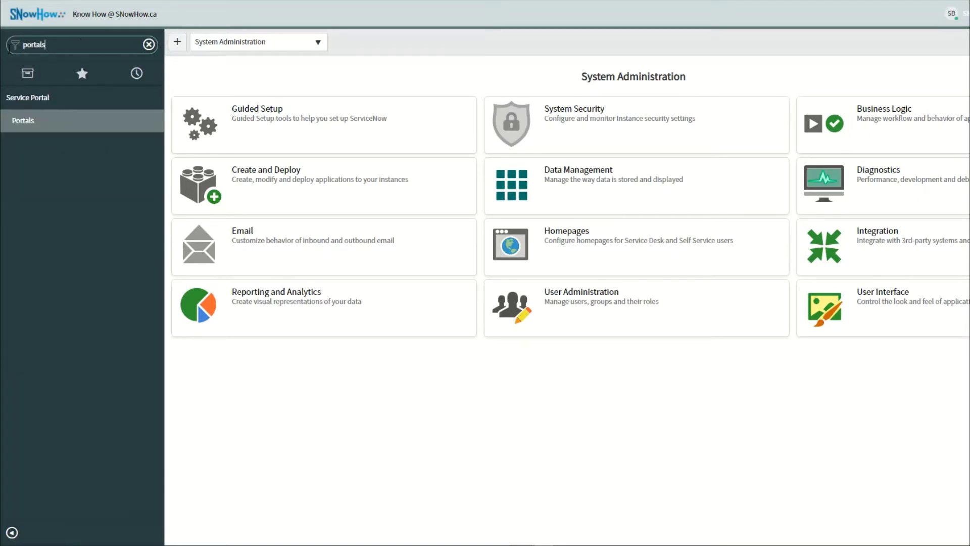
{"action": "left_click", "coordinate": [20, 120]}
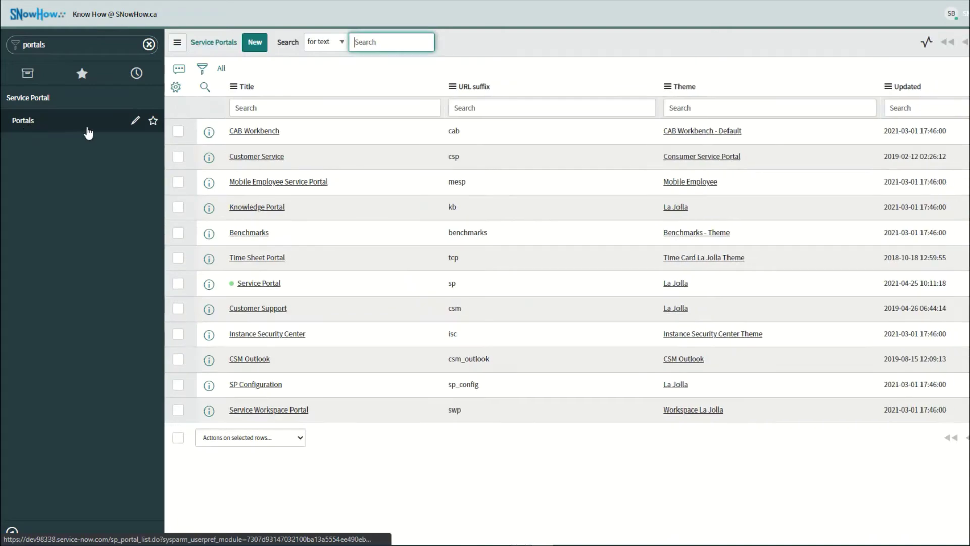
{"action": "left_click", "coordinate": [262, 285]}
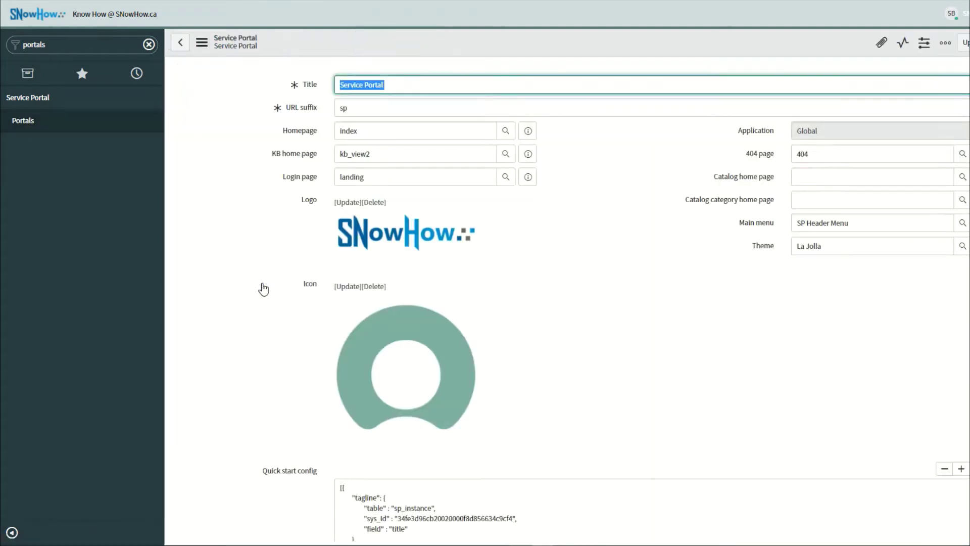
{"action": "left_click", "coordinate": [12, 532]}
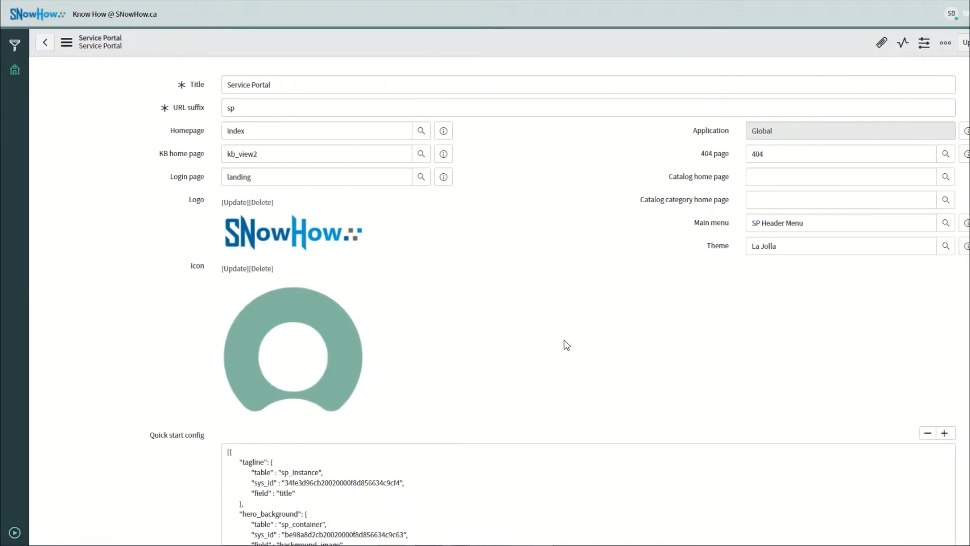
{"action": "left_click", "coordinate": [966, 246]}
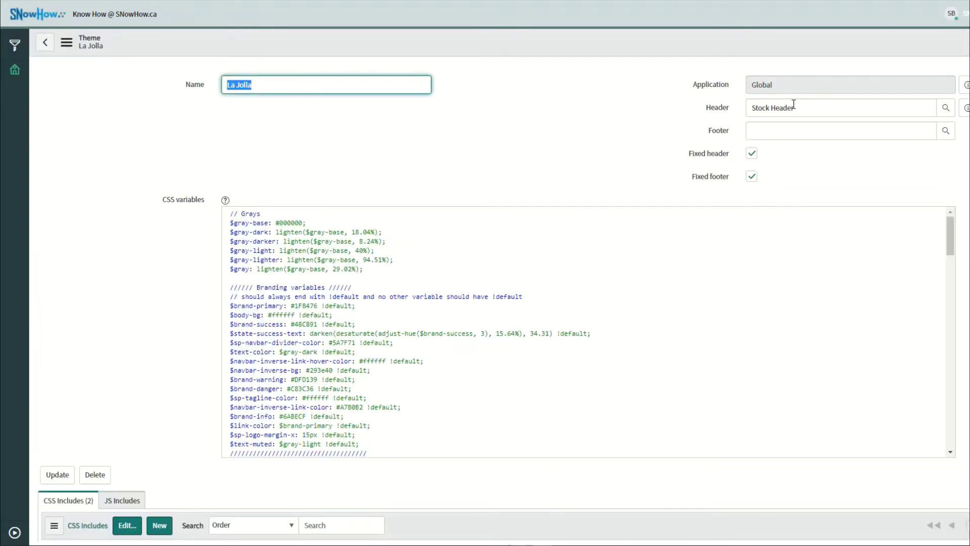
Step: Check that the La Jolla theme's Header is Stock Header and its Footer is empty
{"action": "left_click_drag", "start_coordinate": [818, 107], "coordinate": [617, 132]}
{"action": "key", "text": "Tab"}
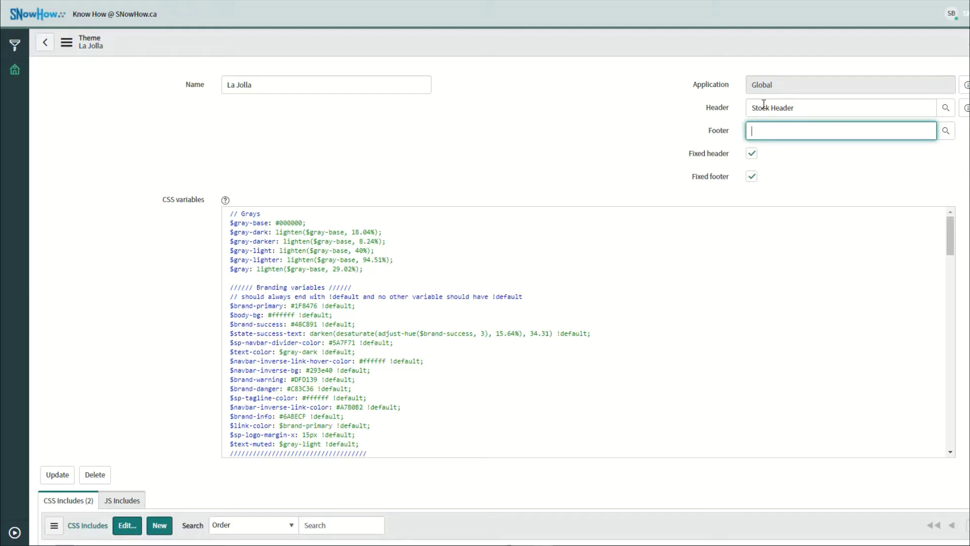
{"action": "left_click", "coordinate": [966, 112]}
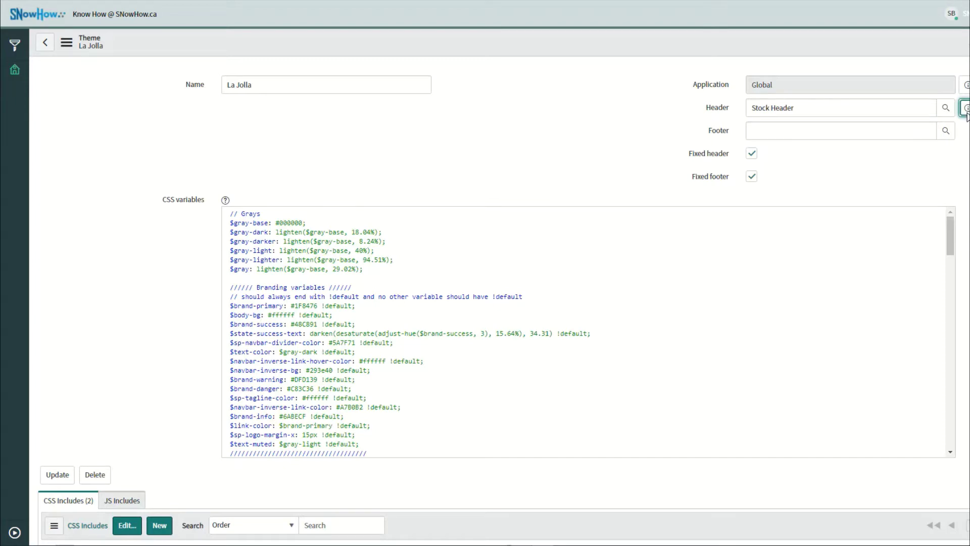
Step: Duplicate the Stock Header widget, replace 'Copy of' with 'SNowHow' in its name, and save
{"action": "left_click", "coordinate": [966, 108]}
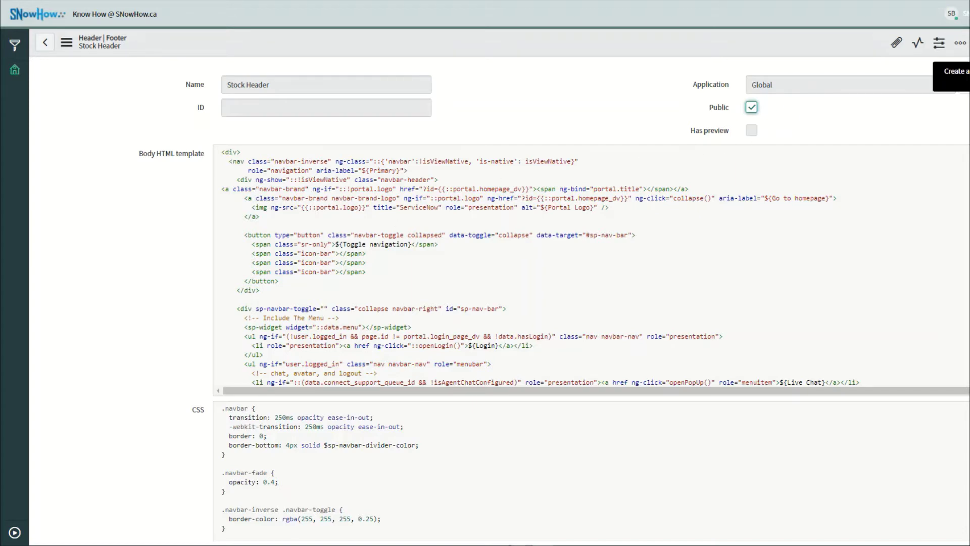
{"action": "left_click", "coordinate": [967, 85]}
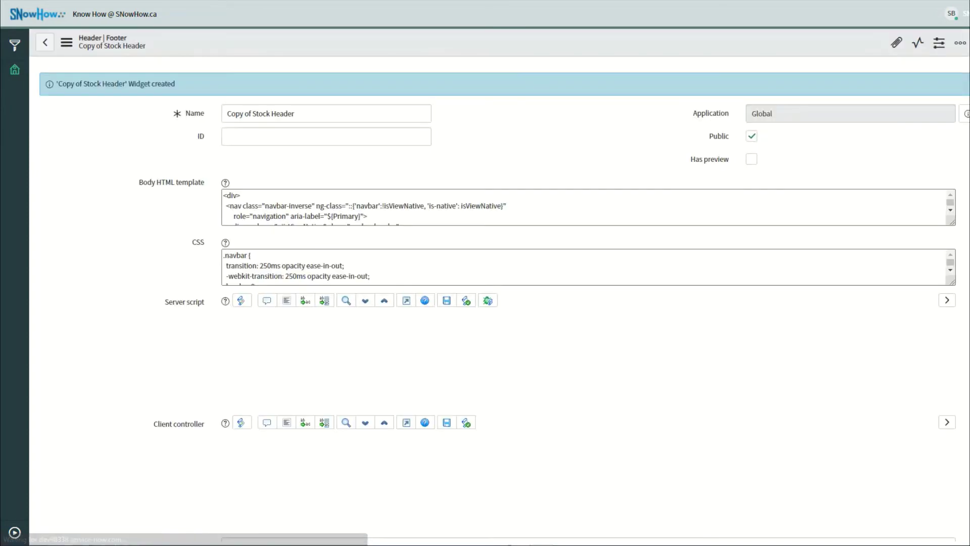
{"action": "left_click", "coordinate": [247, 113]}
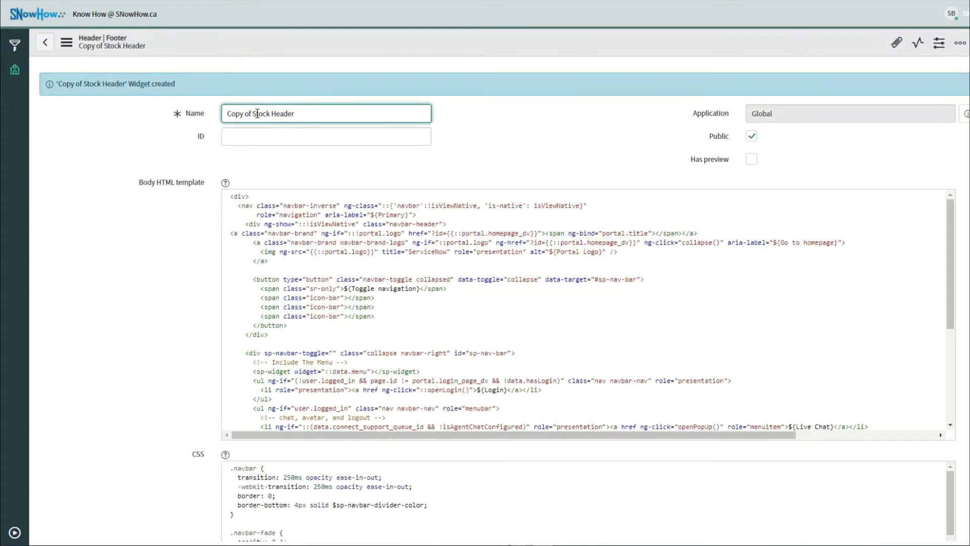
{"action": "left_click_drag", "start_coordinate": [251, 114], "coordinate": [213, 119]}
{"action": "key", "text": "BackSpace"}
{"action": "type", "text": "SNowHow"}
{"action": "right_click", "coordinate": [569, 41]}
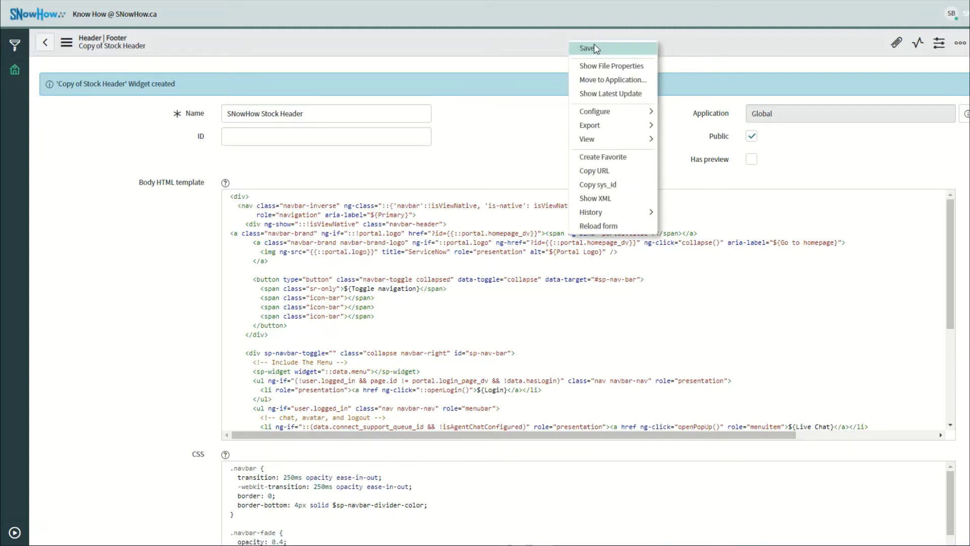
{"action": "left_click", "coordinate": [587, 48]}
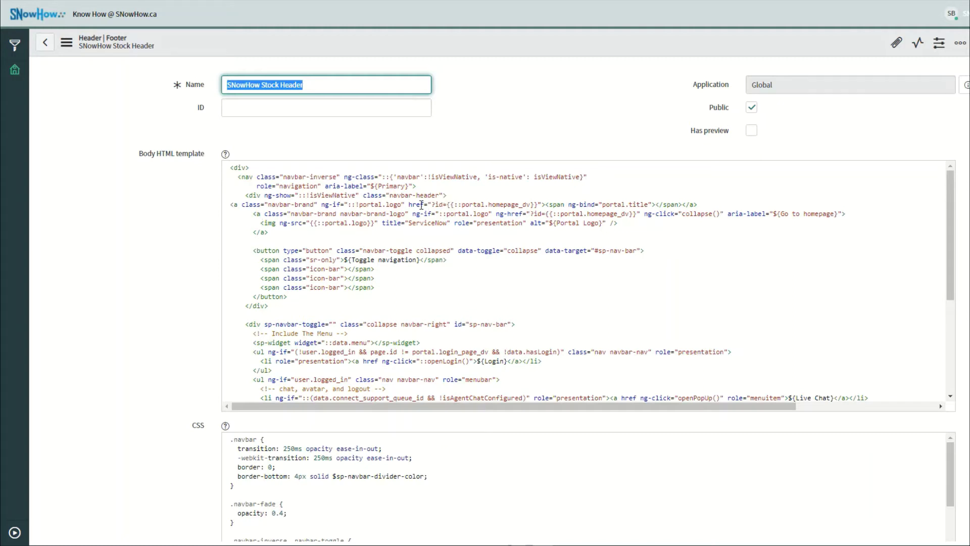
{"action": "left_click_drag", "start_coordinate": [432, 204], "coordinate": [539, 205]}
{"action": "type", "text": "htt"}
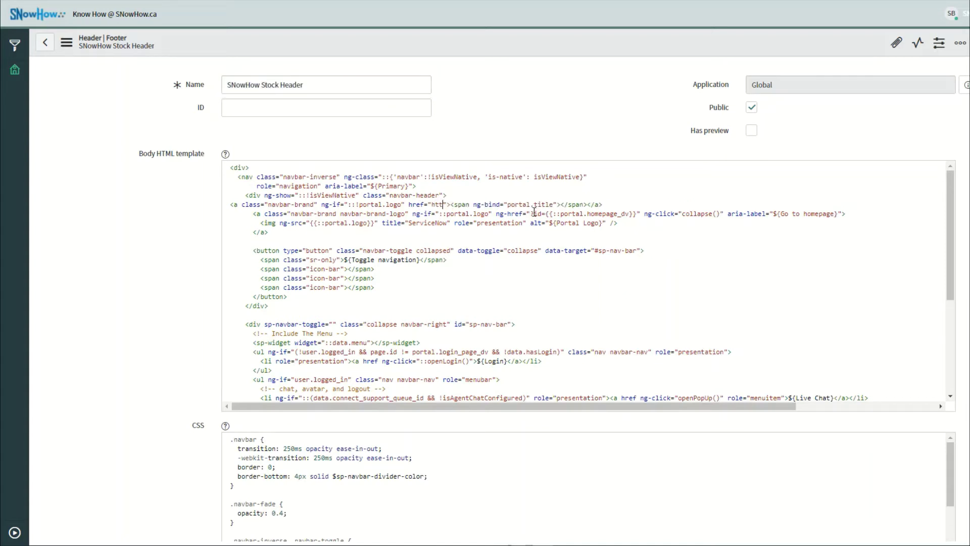
{"action": "type", "text": "ps:"}
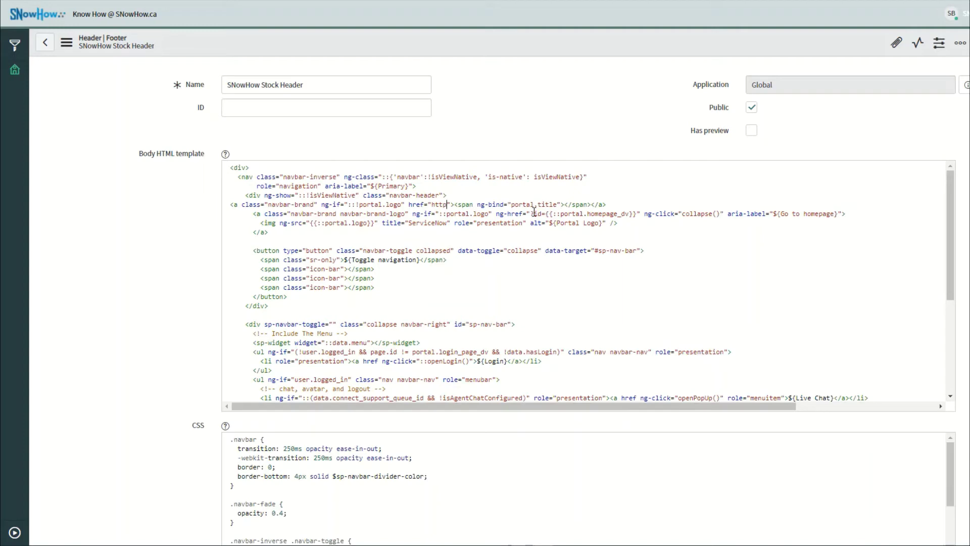
{"action": "type", "text": "//"}
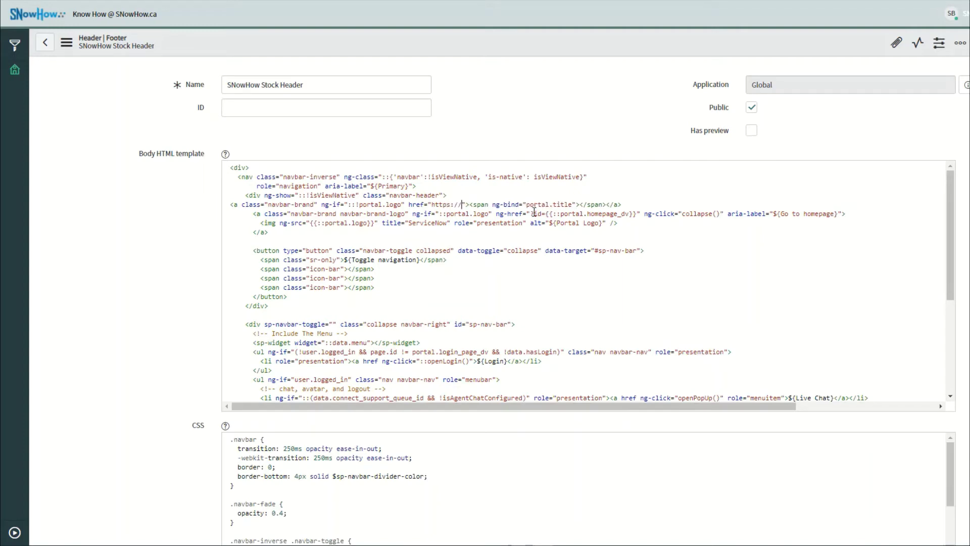
{"action": "type", "text": "snowhow.c"}
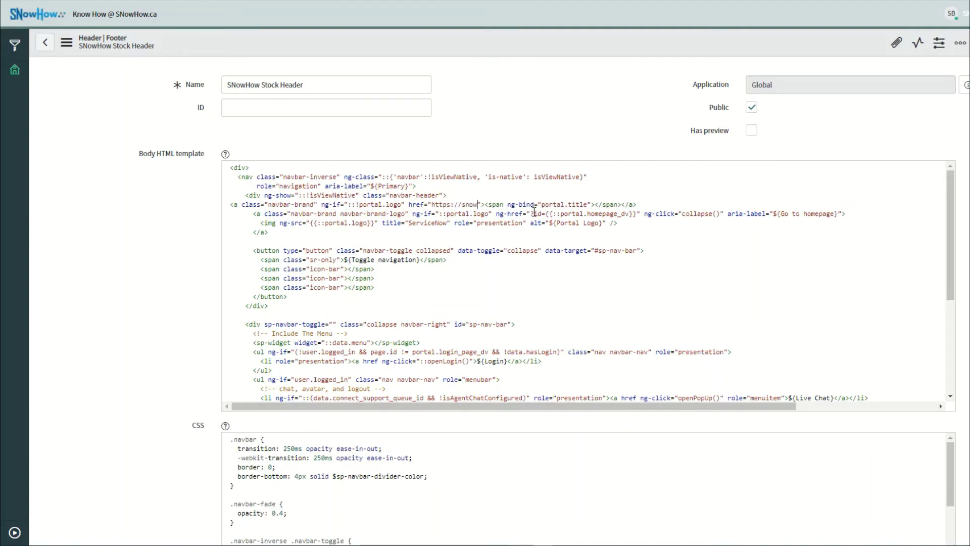
{"action": "type", "text": "a"}
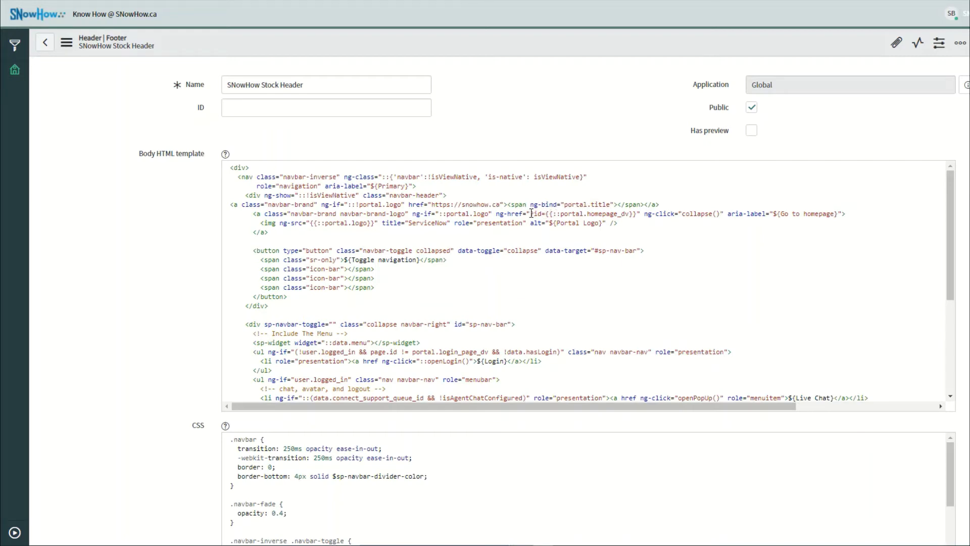
{"action": "left_click_drag", "start_coordinate": [530, 213], "coordinate": [636, 214]}
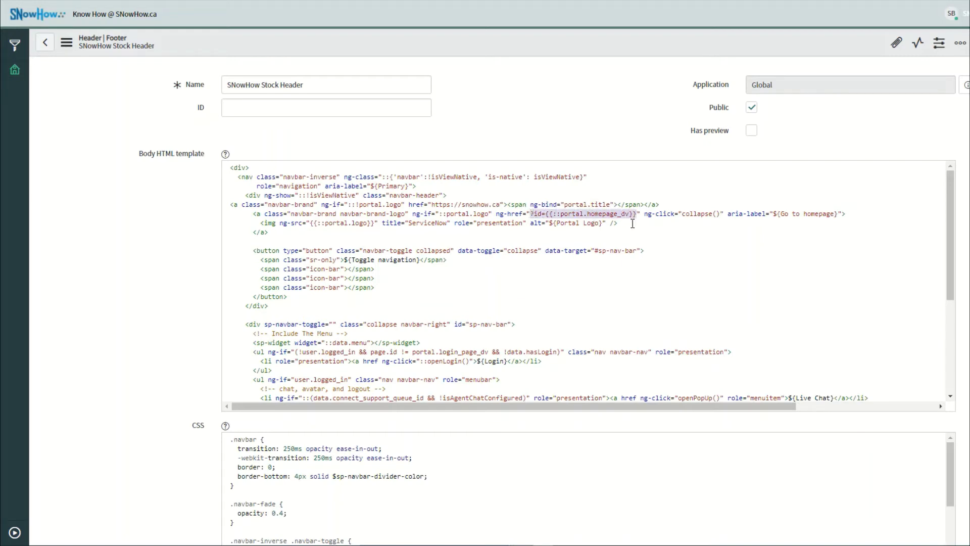
{"action": "type", "text": "htt"}
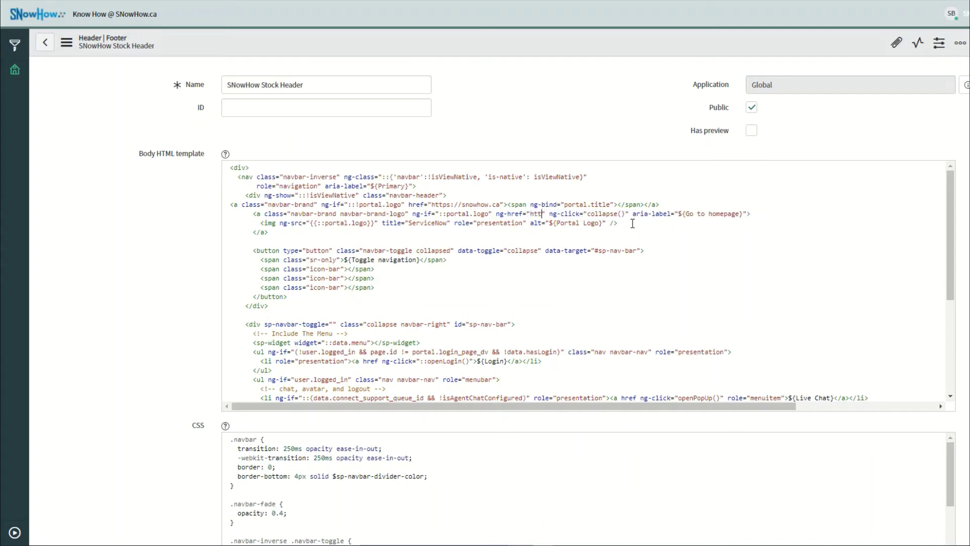
{"action": "type", "text": "ps"}
{"action": "type", "text": "://snowho"}
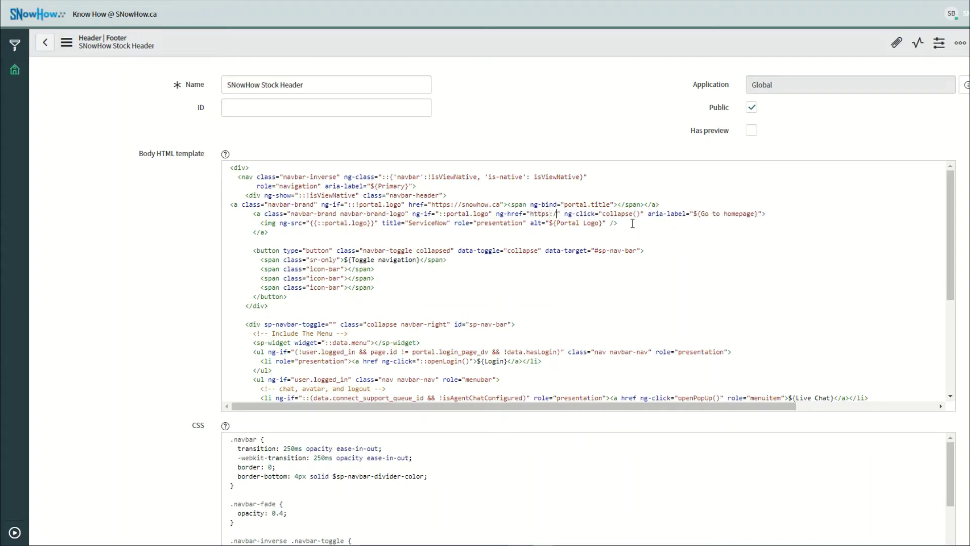
{"action": "type", "text": "w.ca"}
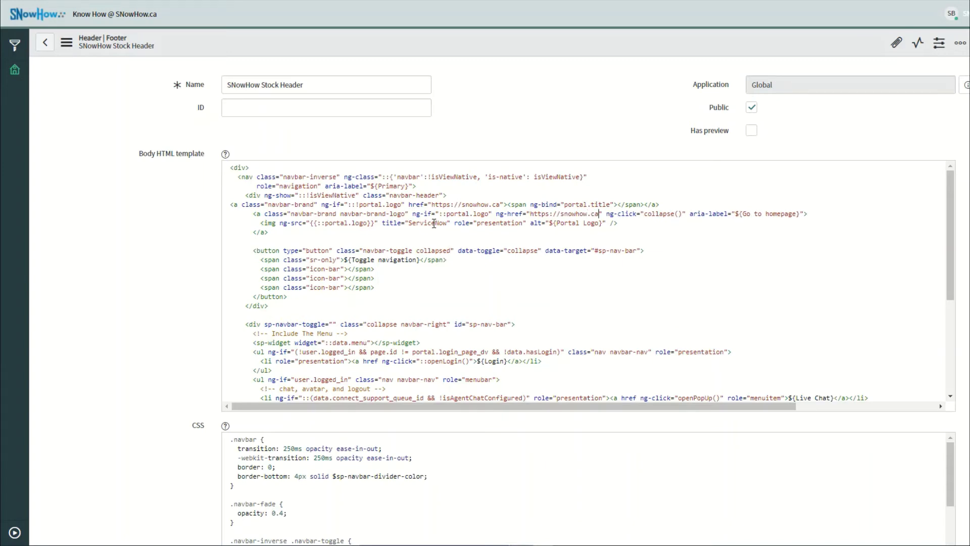
{"action": "double_click", "coordinate": [420, 223]}
{"action": "type", "text": "Snow"}
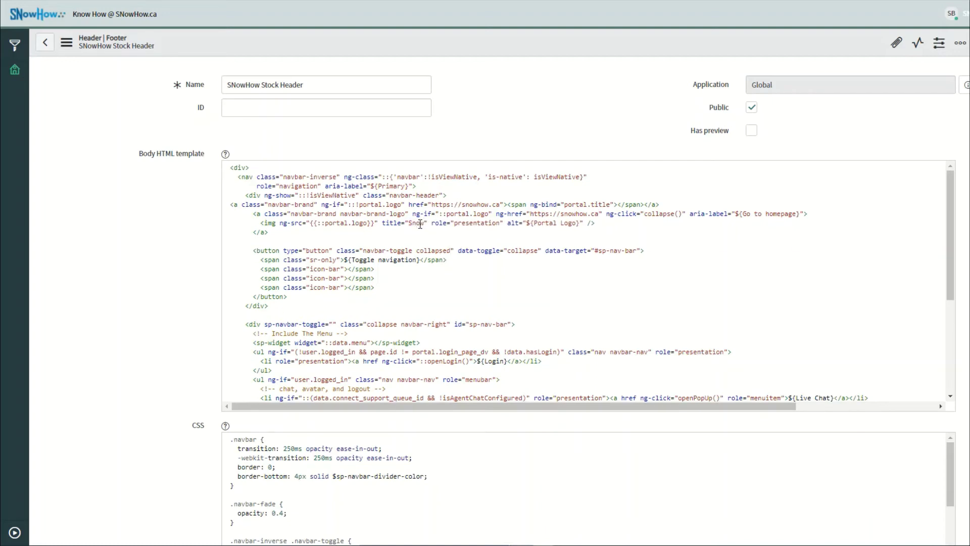
{"action": "type", "text": "How"}
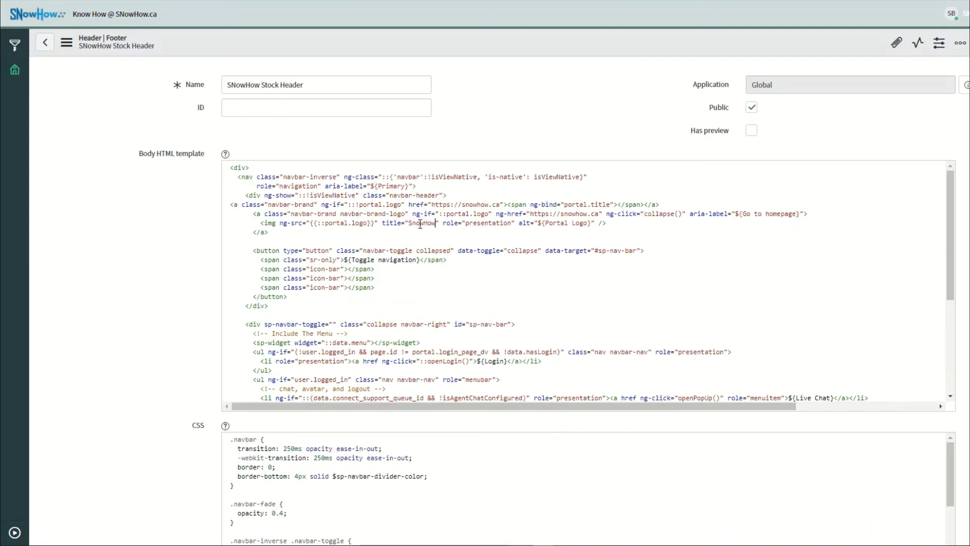
{"action": "right_click", "coordinate": [614, 35]}
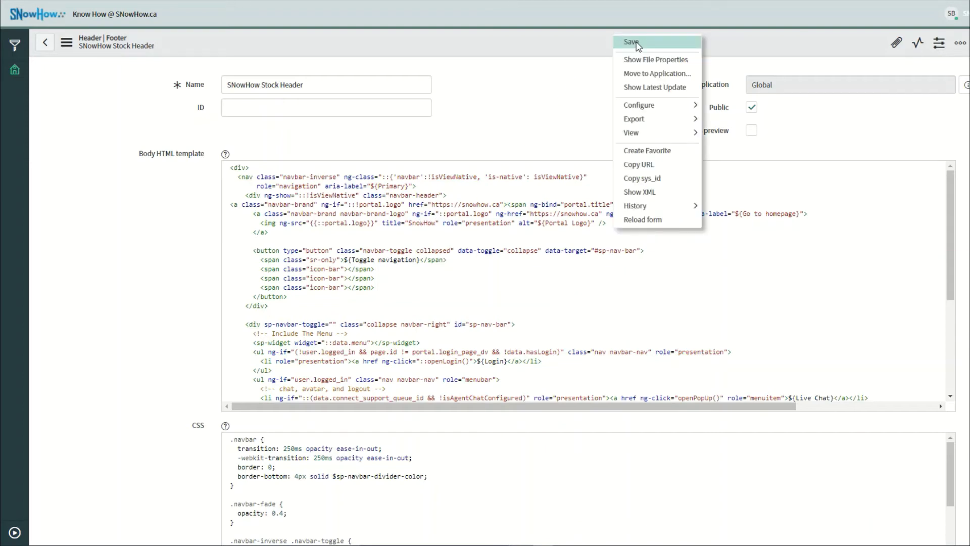
{"action": "left_click", "coordinate": [638, 45]}
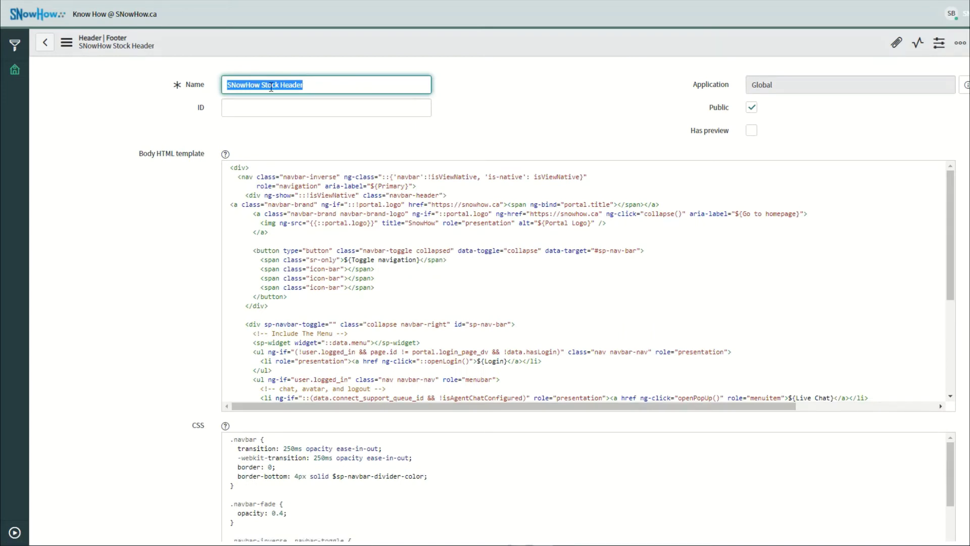
Step: Set the La Jolla theme's Header to SNowHow Stock Header and save the theme
{"action": "left_click", "coordinate": [45, 44]}
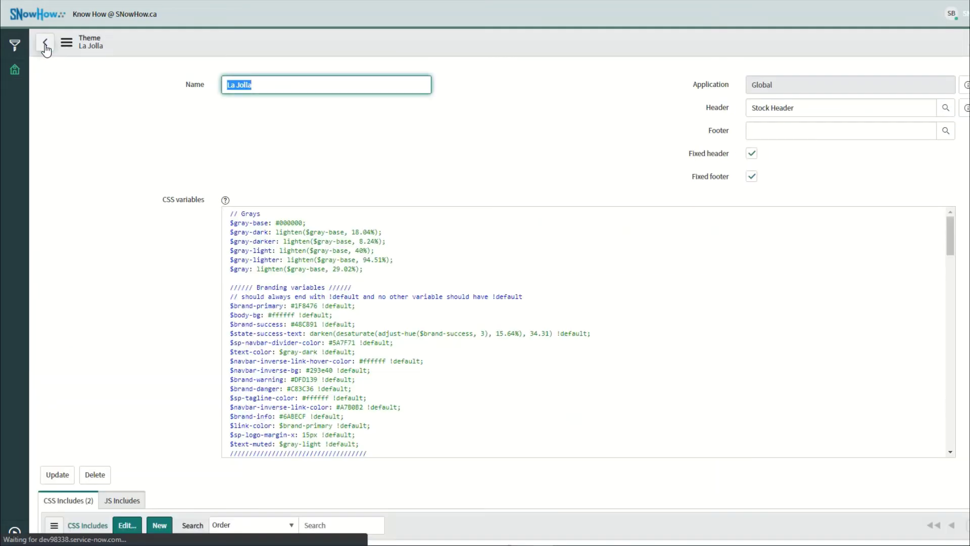
{"action": "left_click_drag", "start_coordinate": [806, 107], "coordinate": [724, 124]}
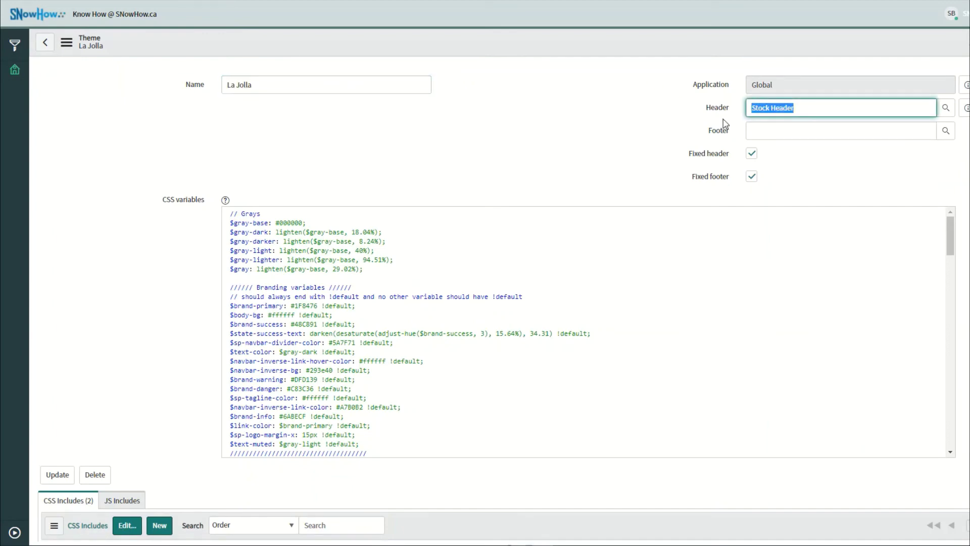
{"action": "type", "text": "snow"}
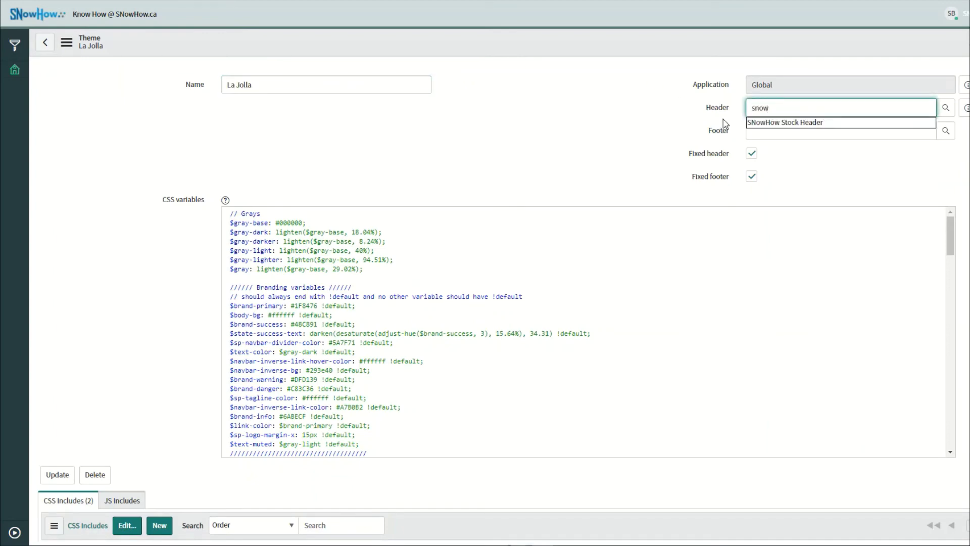
{"action": "left_click", "coordinate": [822, 123]}
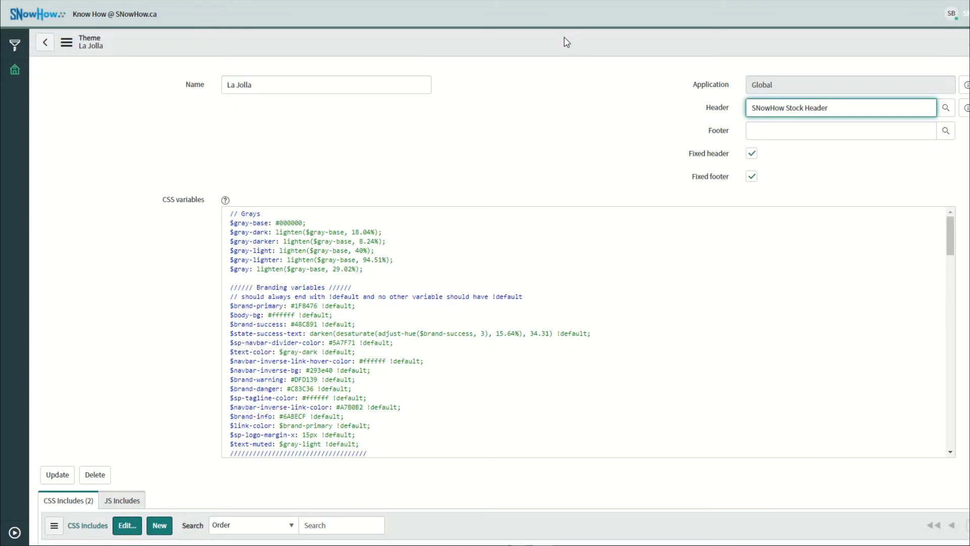
{"action": "right_click", "coordinate": [580, 37]}
{"action": "left_click", "coordinate": [582, 44]}
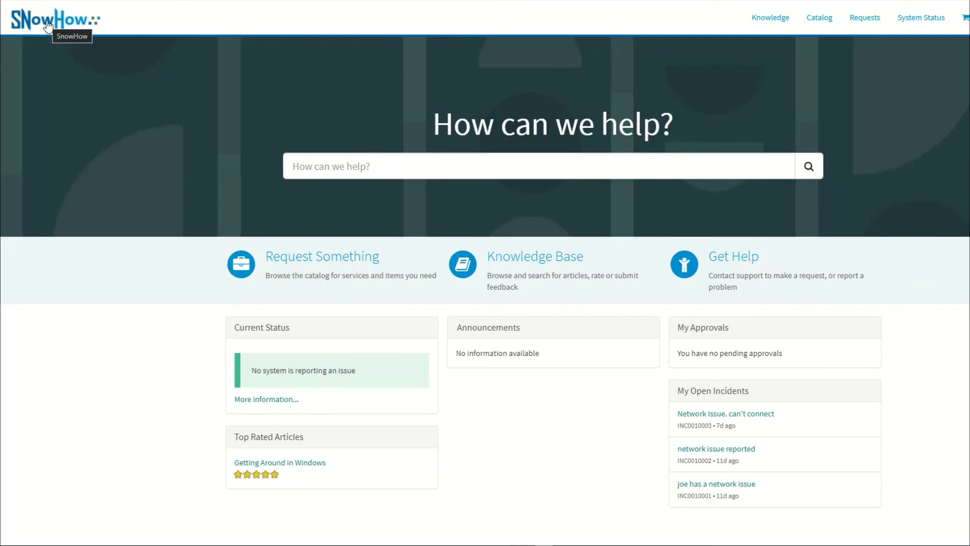
{"action": "left_click", "coordinate": [47, 25]}
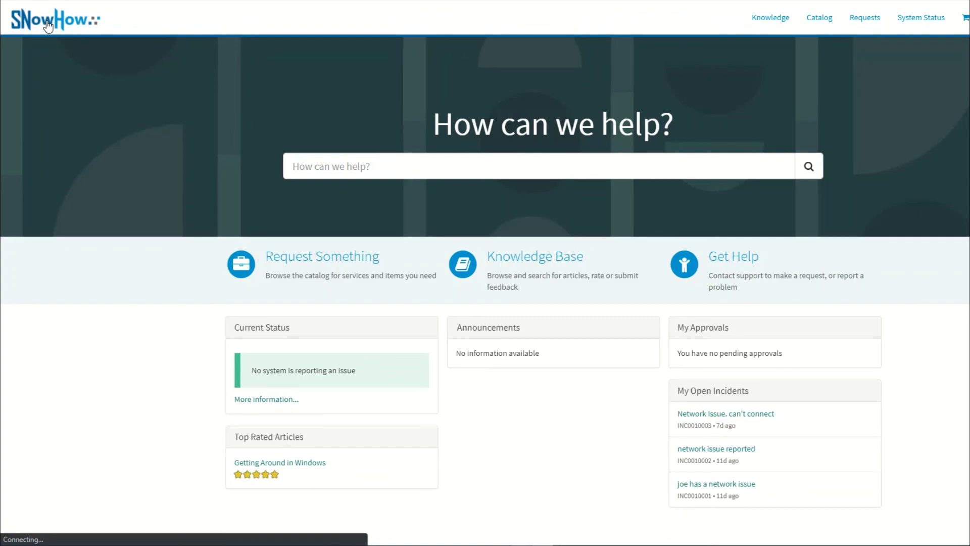